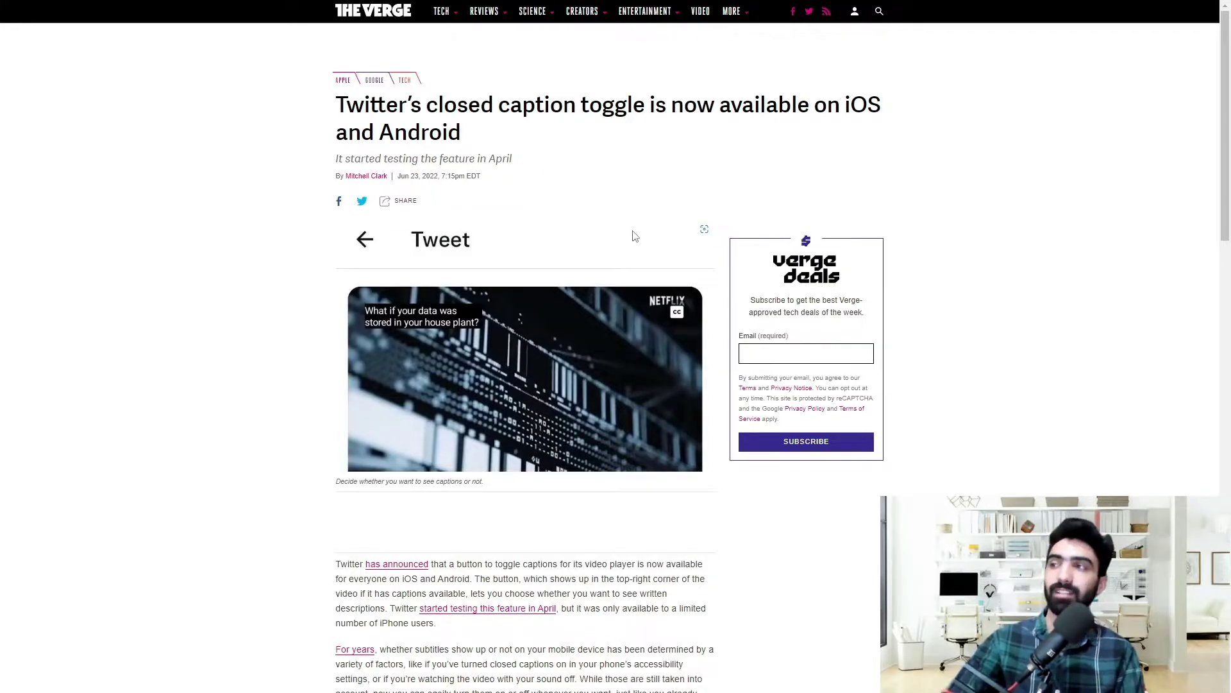
scroll(639, 239, "down", 3)
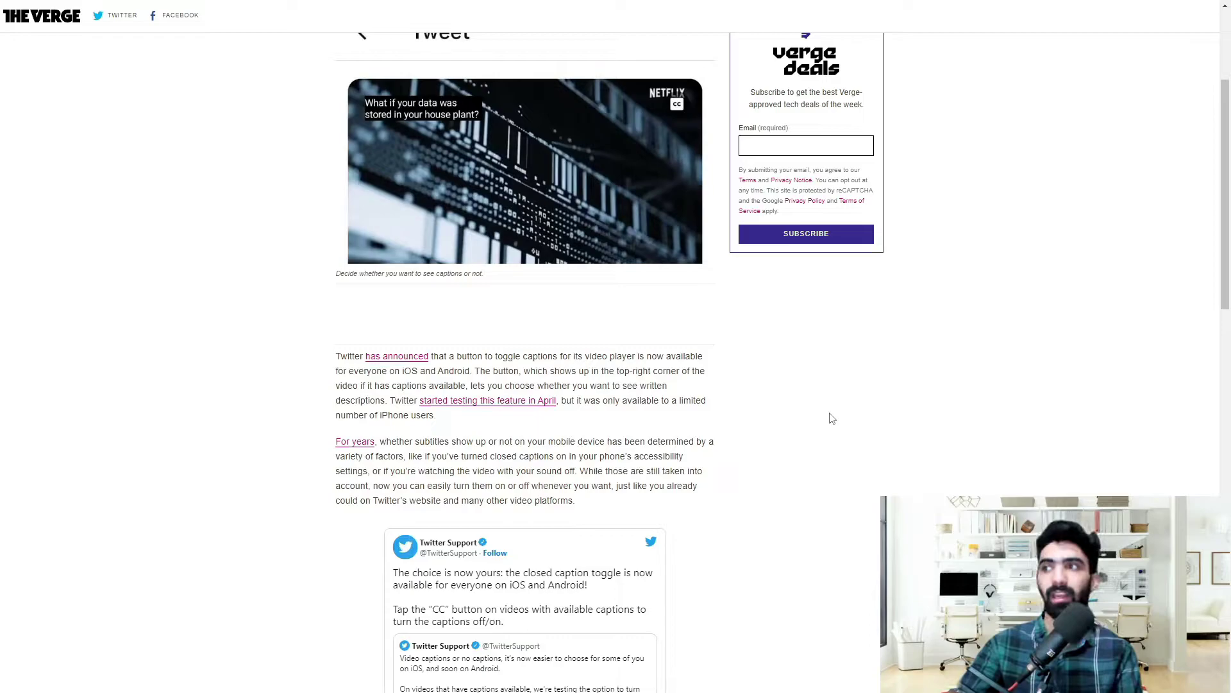
scroll(832, 418, "down", 2)
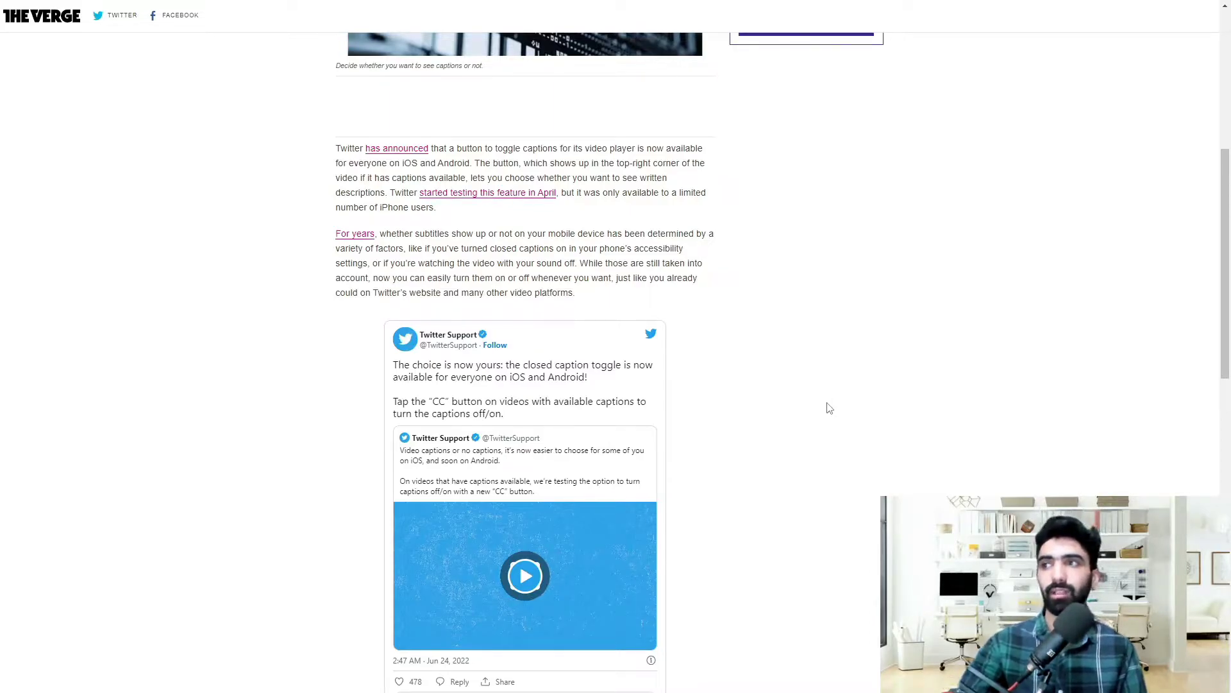
scroll(821, 424, "down", 1)
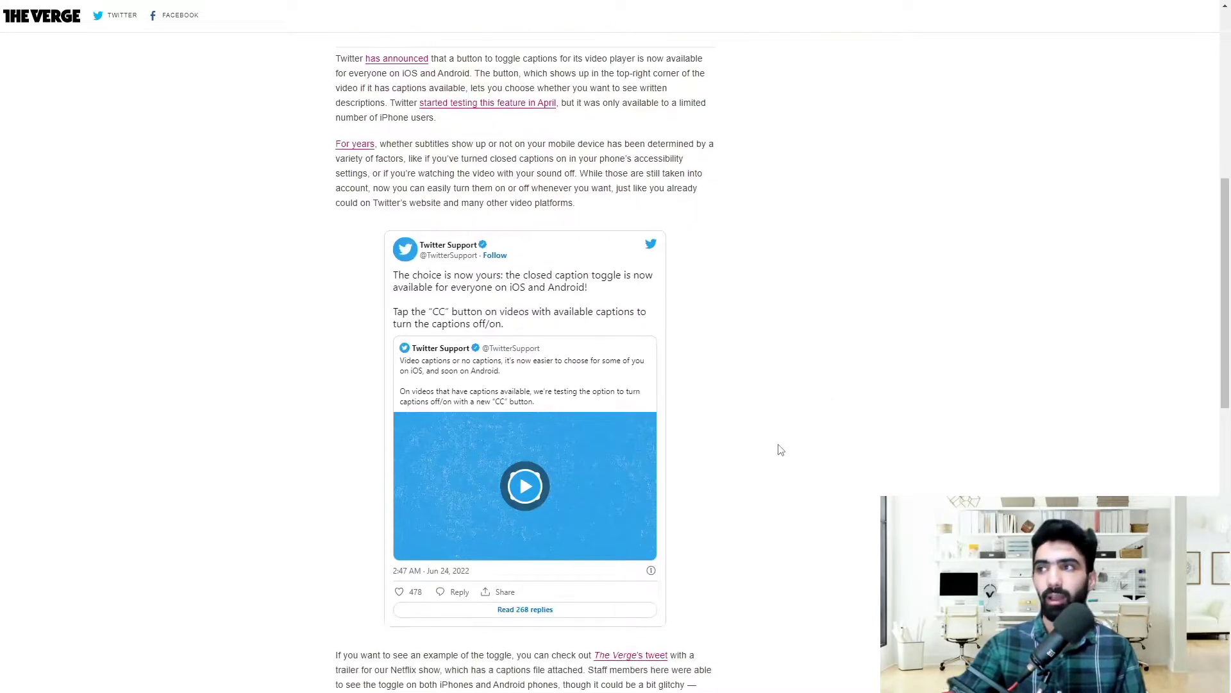
Open the embedded Twitter Support tweet on Twitter and turn on captions for its GIF
left_click(522, 471)
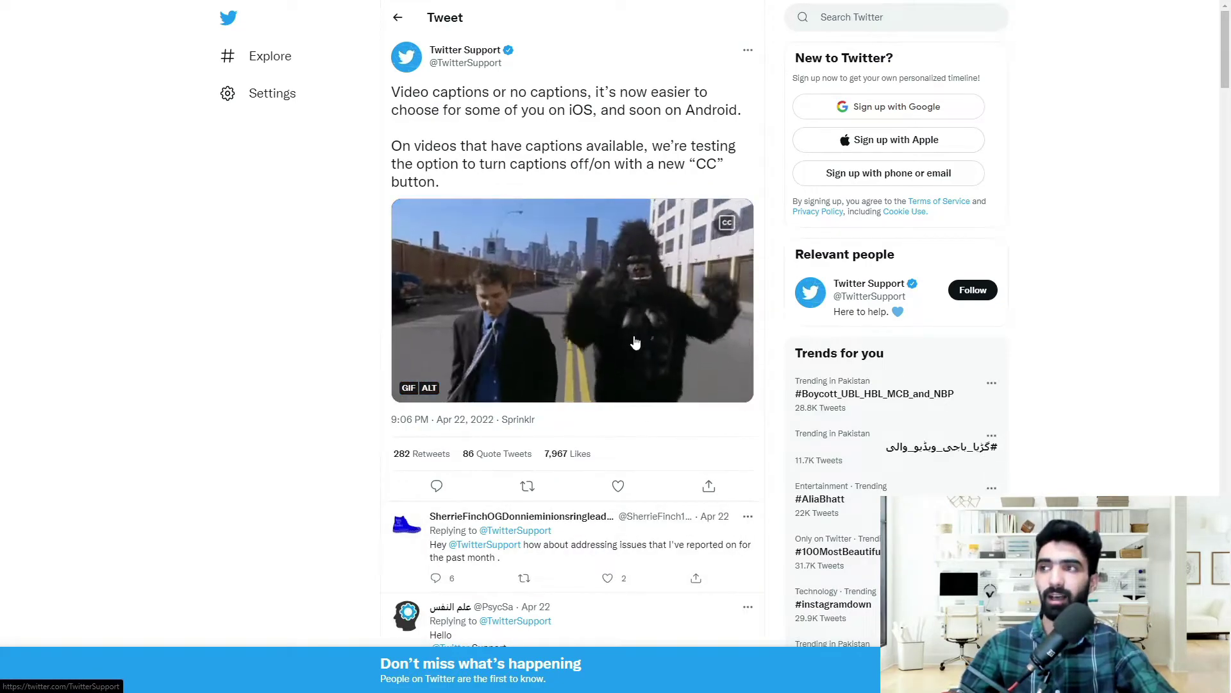
left_click(728, 224)
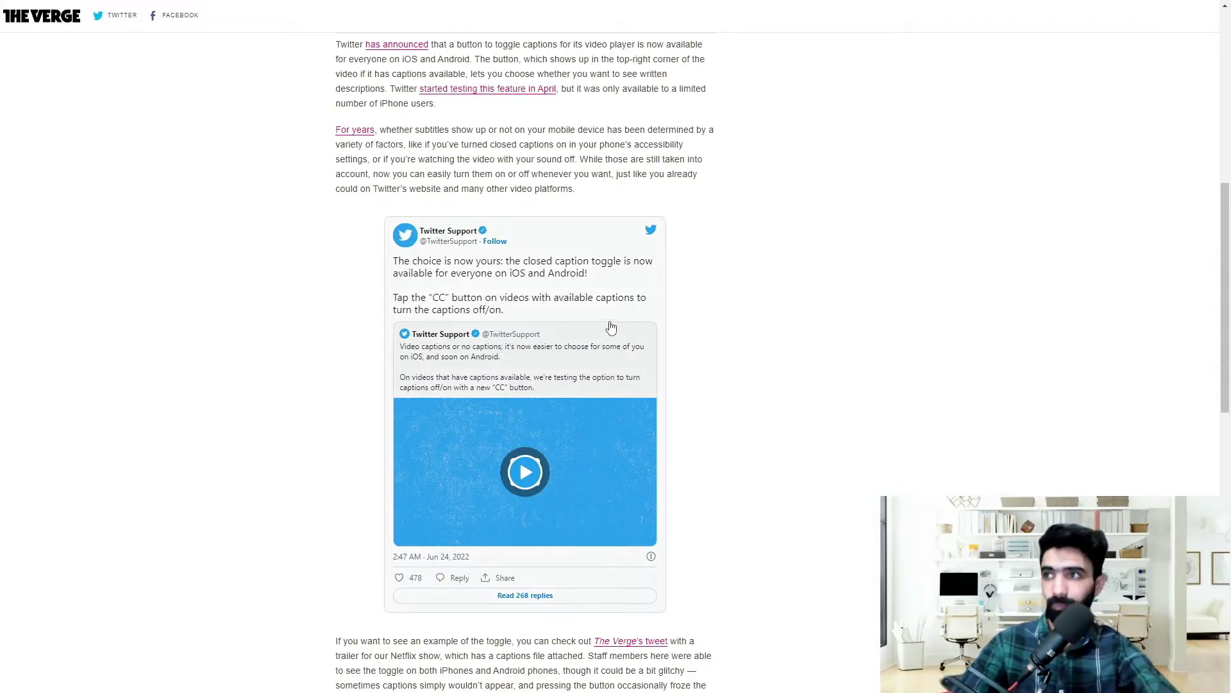
scroll(781, 306, "down", 2)
scroll(778, 307, "down", 1)
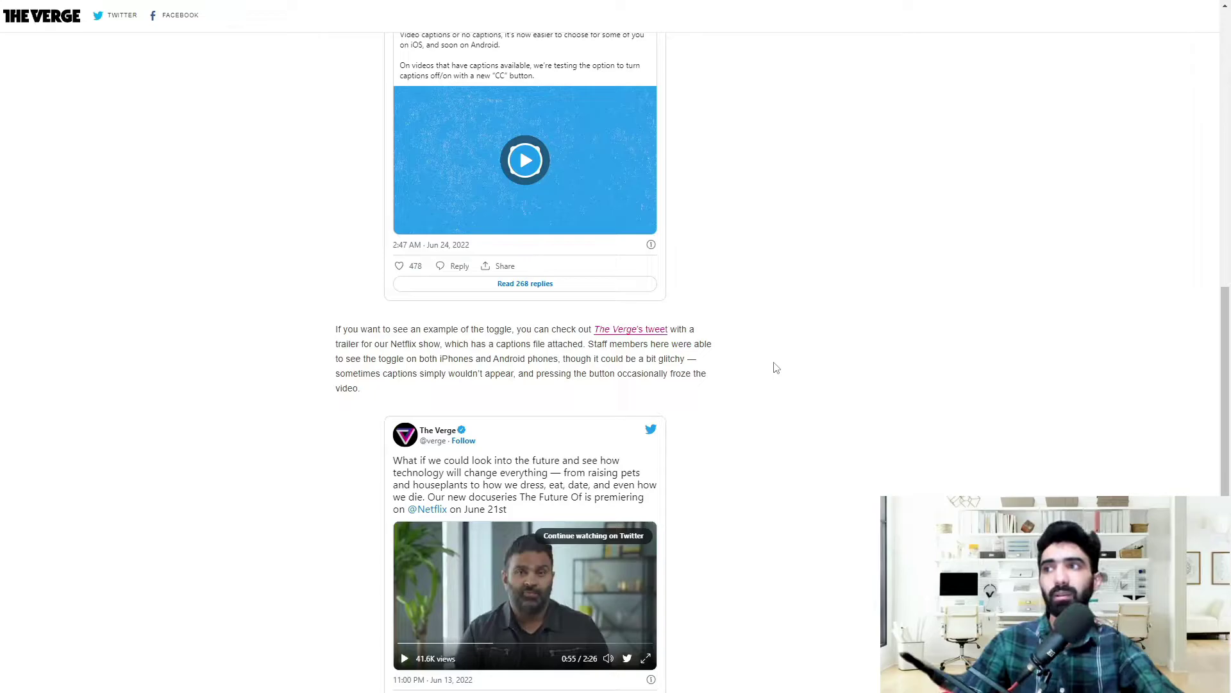
scroll(682, 393, "down", 2)
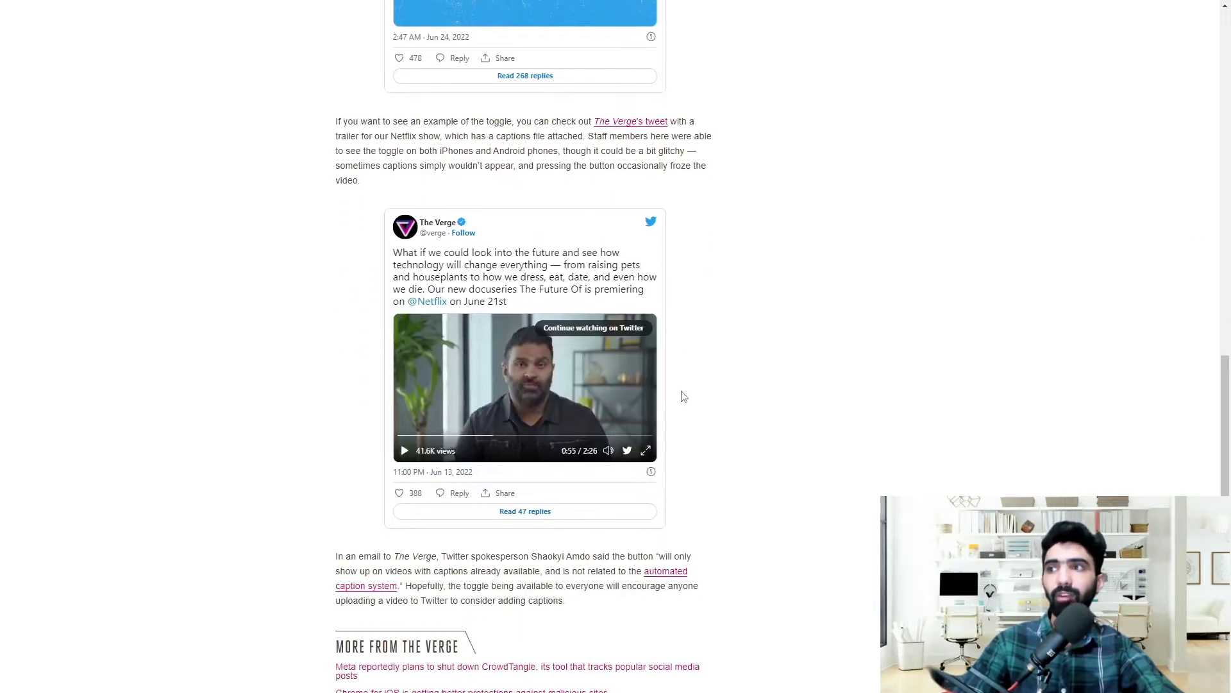
scroll(682, 396, "down", 1)
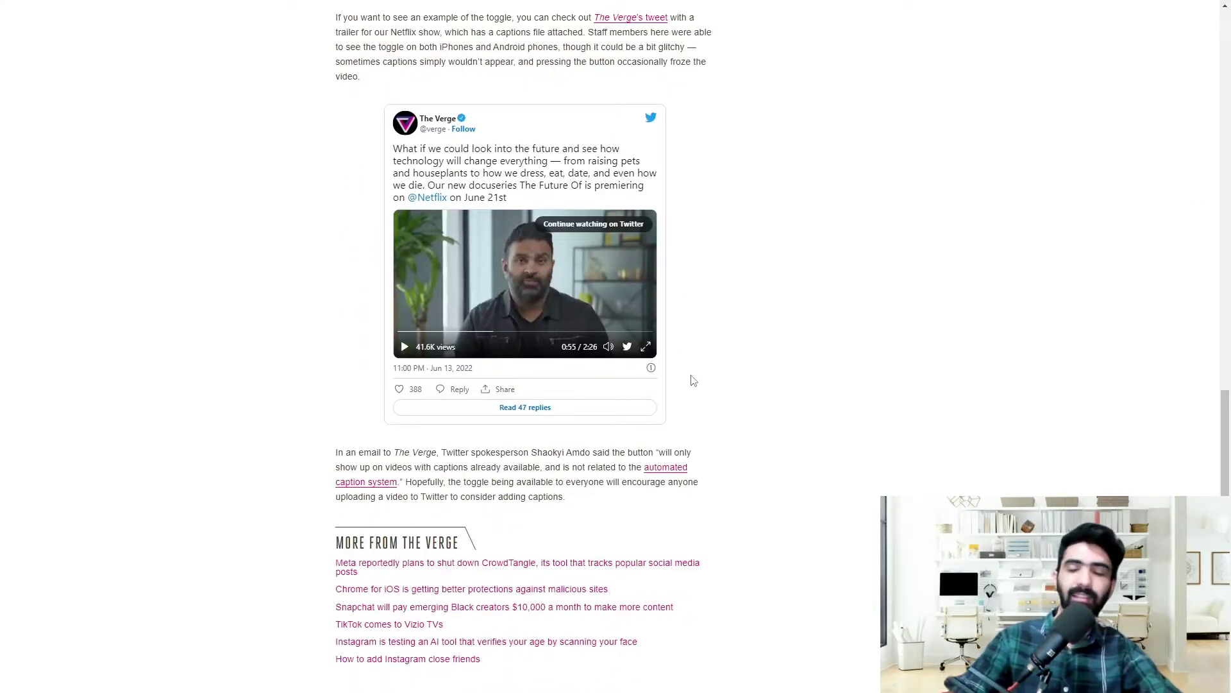